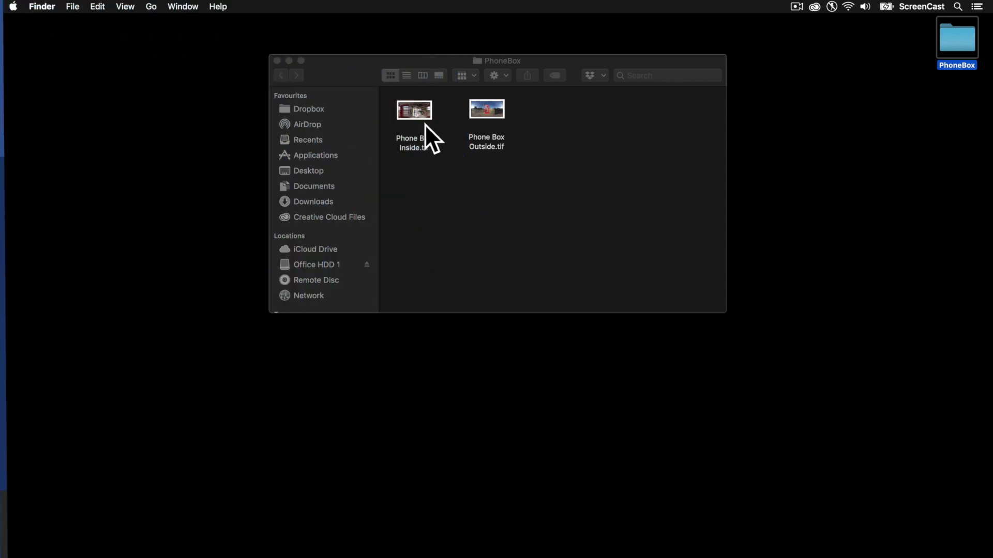
Launch Pano2VR from the Dock while the PhoneBox folder is open in Finder.
mouse_move(416, 556)
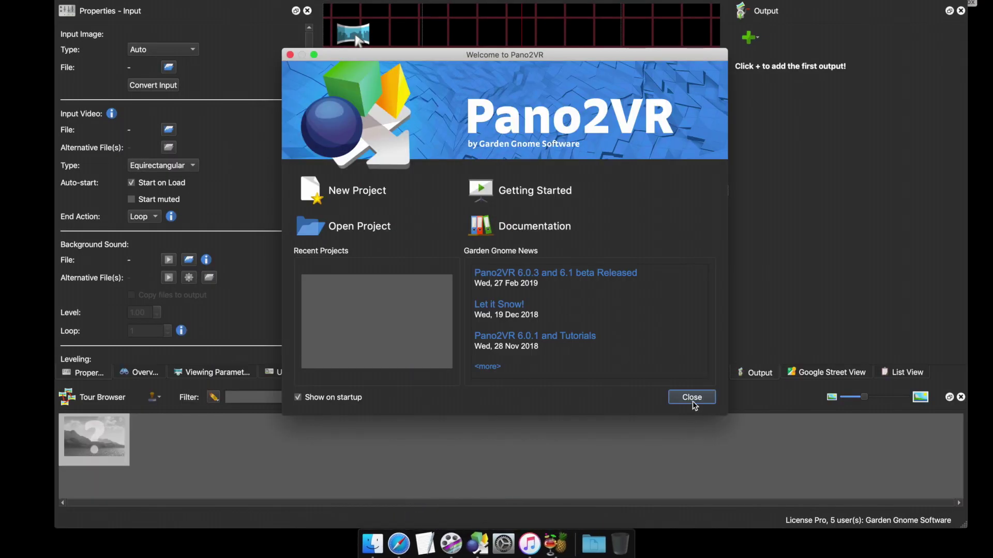
Dismiss the Welcome screen, drop in the Phone Box Outside and Inside panoramas, and show Outside View.
click(691, 398)
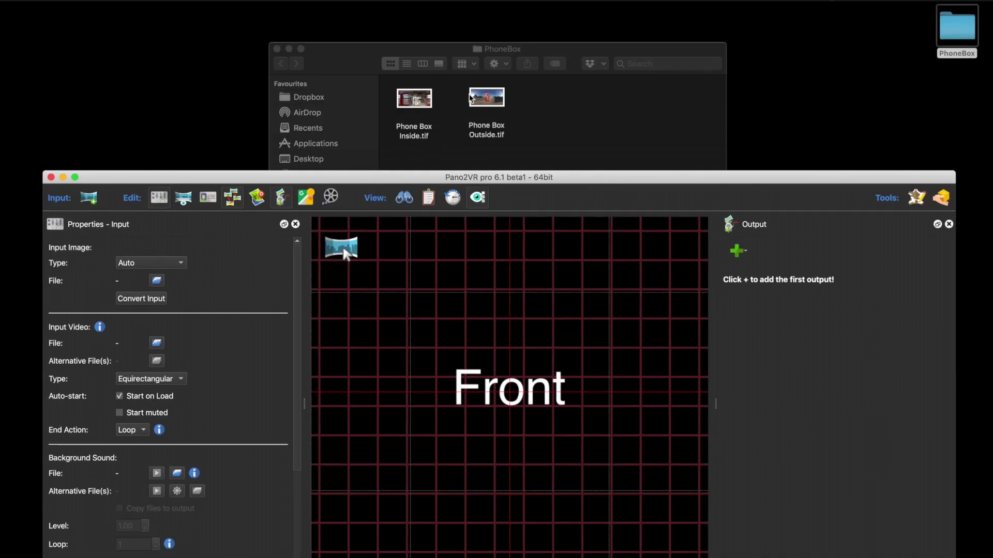
drag(486, 98, 443, 273)
drag(413, 99, 321, 273)
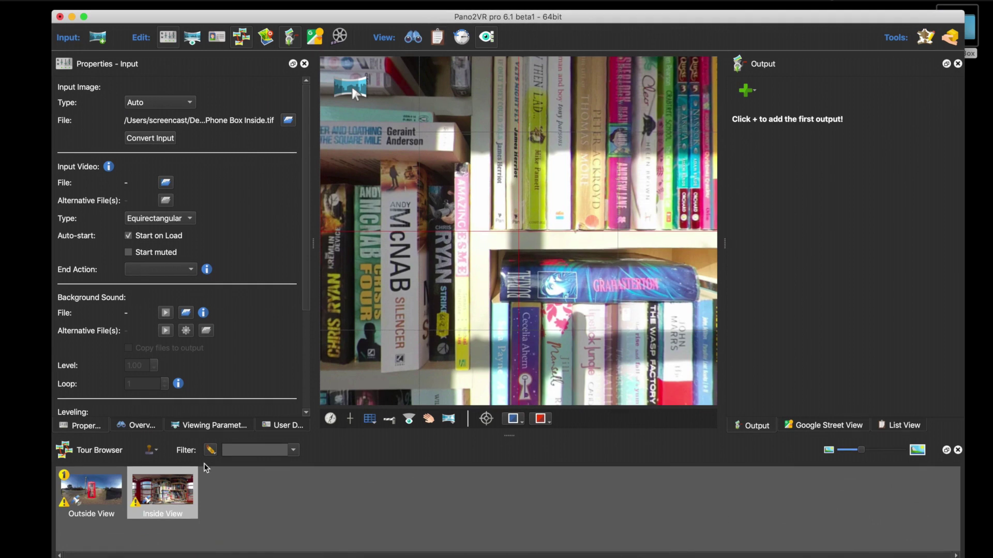
click(93, 487)
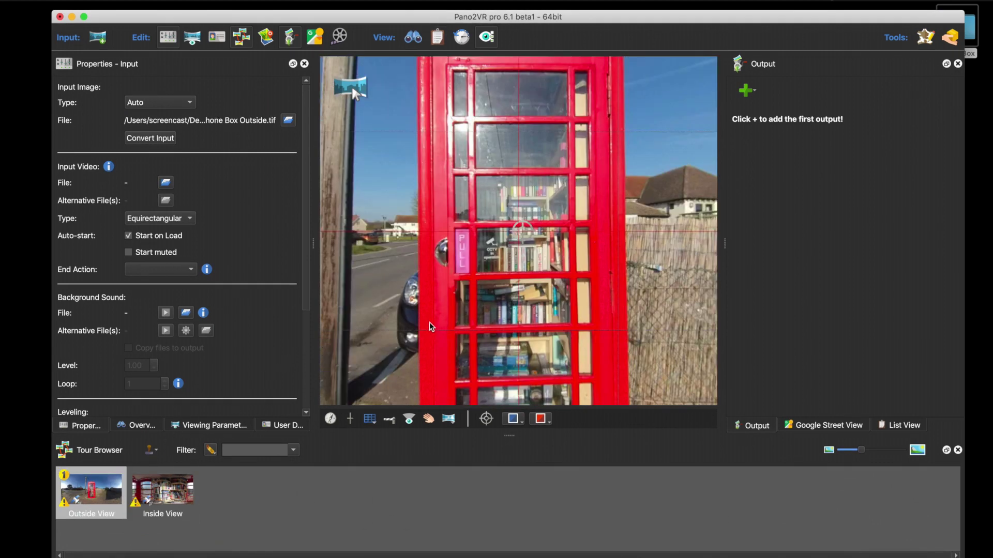
Link the two panoramas automatically using Tour > Automatic Linking > Closest Nodes.
click(214, 6)
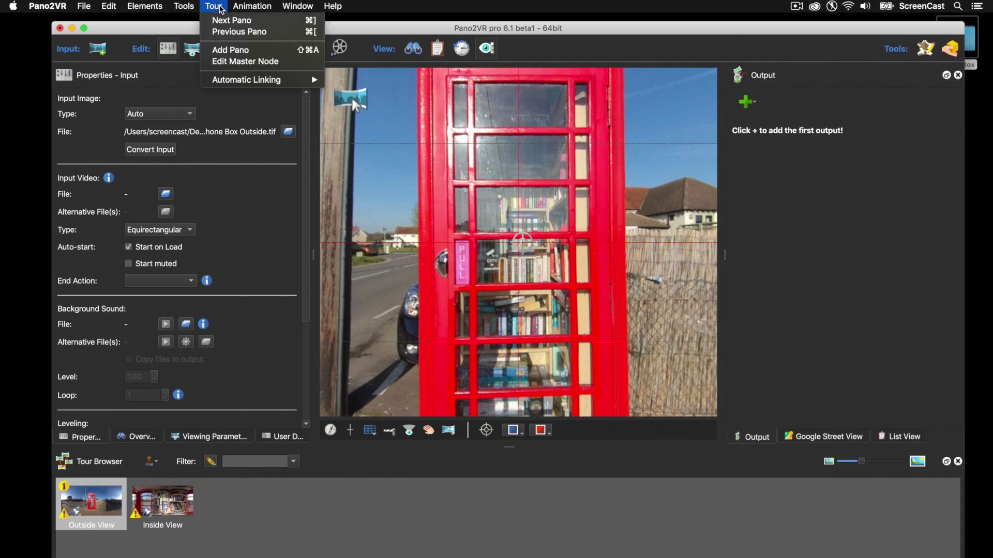
mouse_move(241, 79)
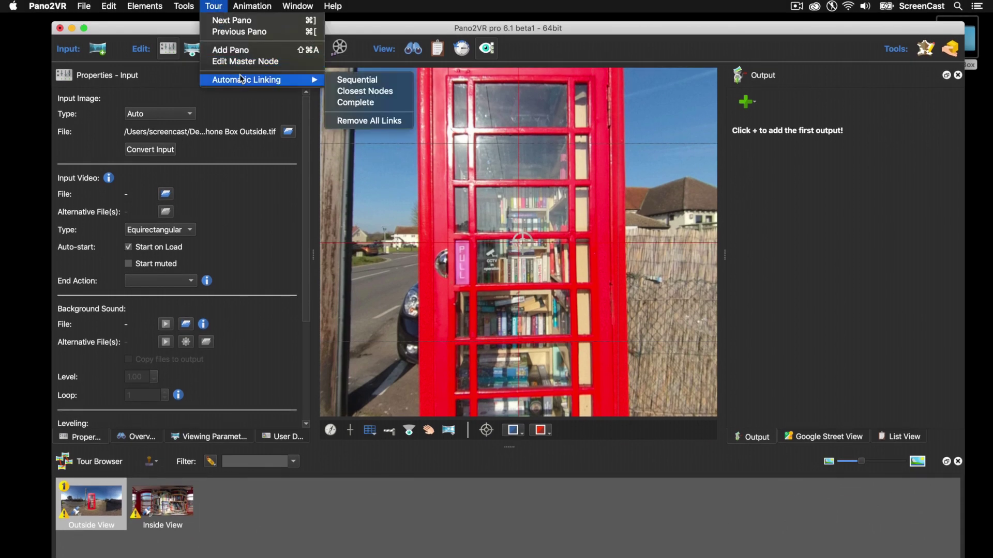
click(381, 91)
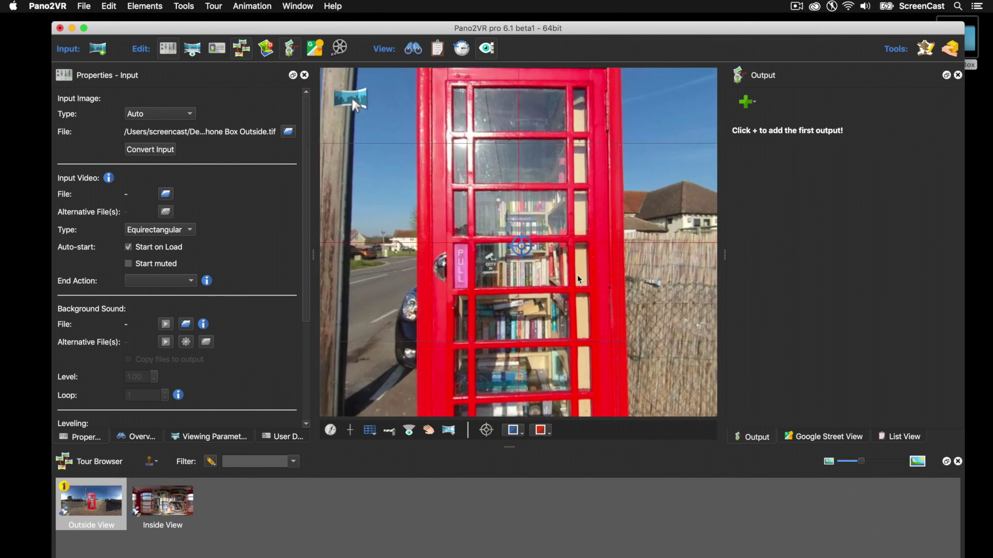
Switch to Inside View and back to Outside View, looking along the road to check the links.
double_click(525, 248)
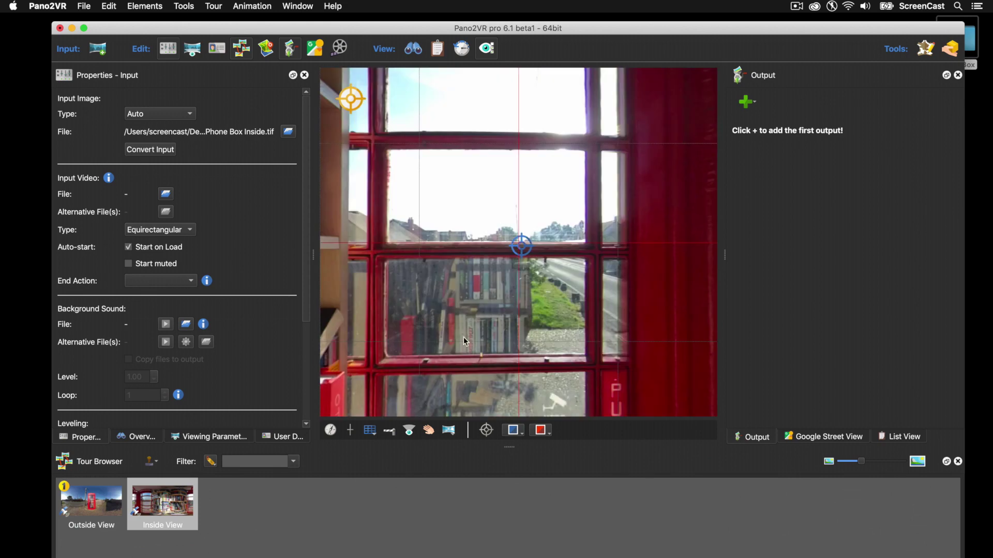
double_click(523, 247)
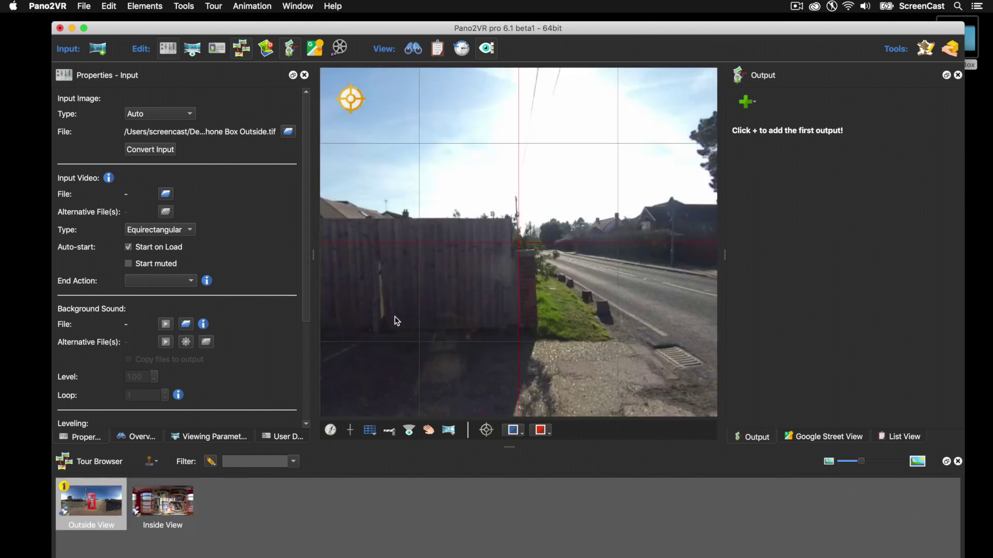
drag(394, 317, 498, 312)
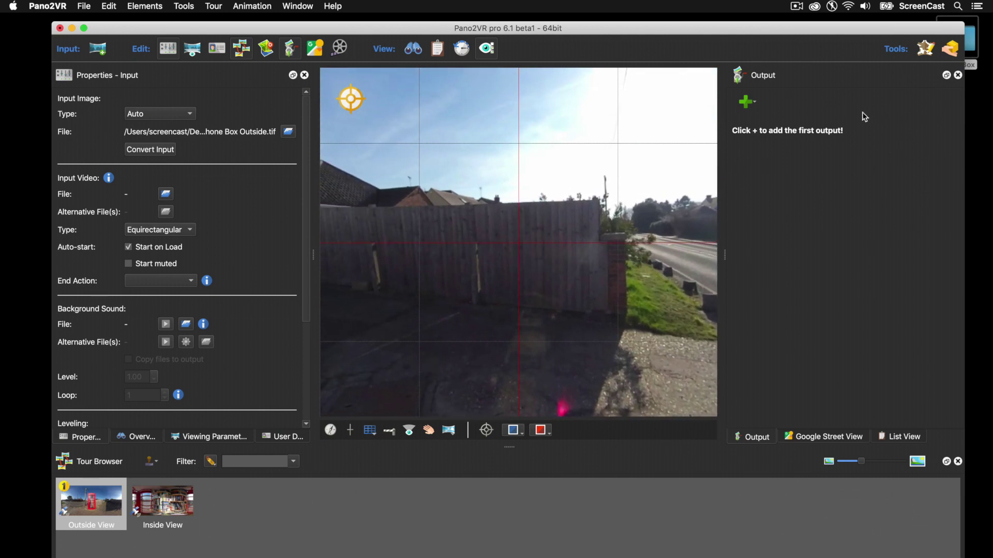
Add an HTML5 output using the silhouette_v6 skin.
click(748, 103)
click(751, 119)
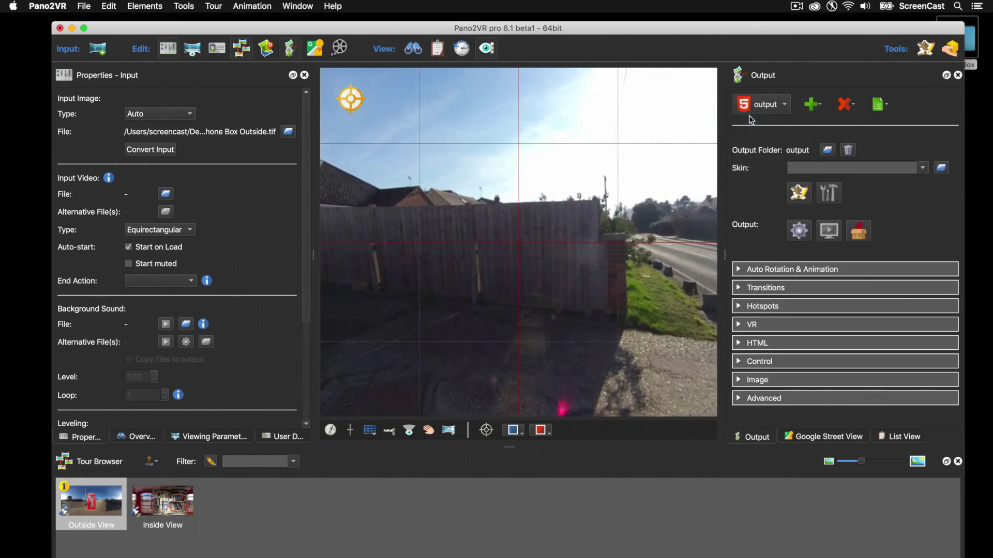
click(923, 171)
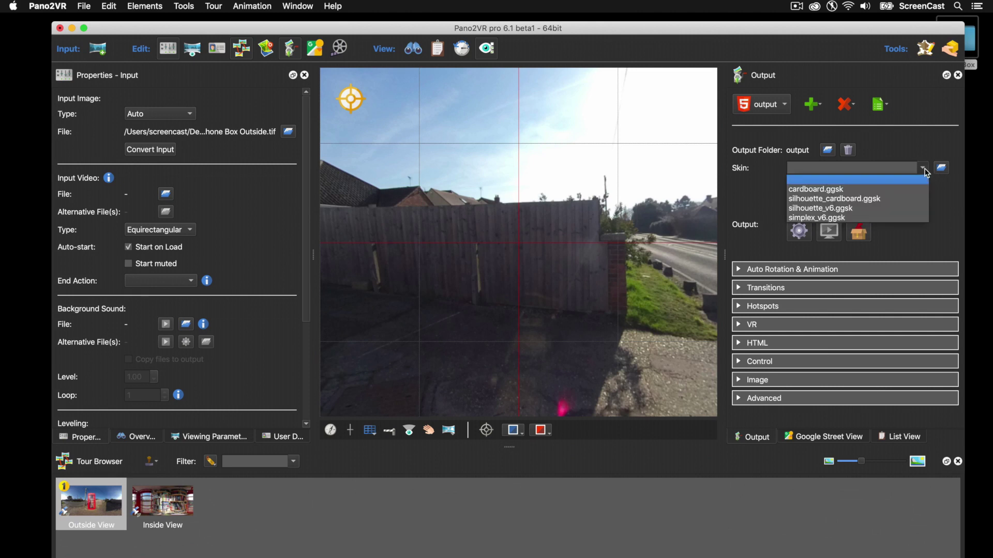
click(859, 209)
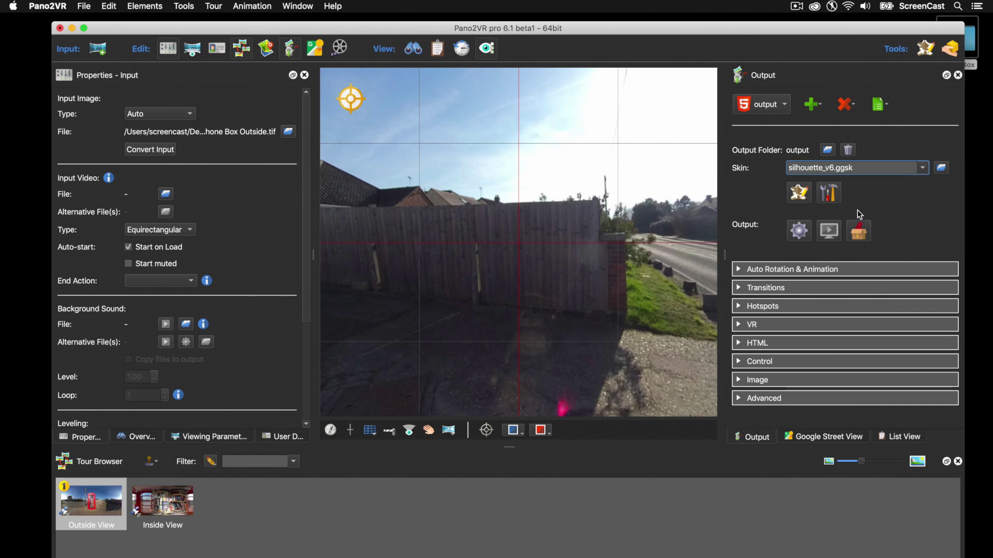
Generate the HTML5 output, saving the project as PhoneBox first.
click(799, 231)
click(601, 317)
click(707, 354)
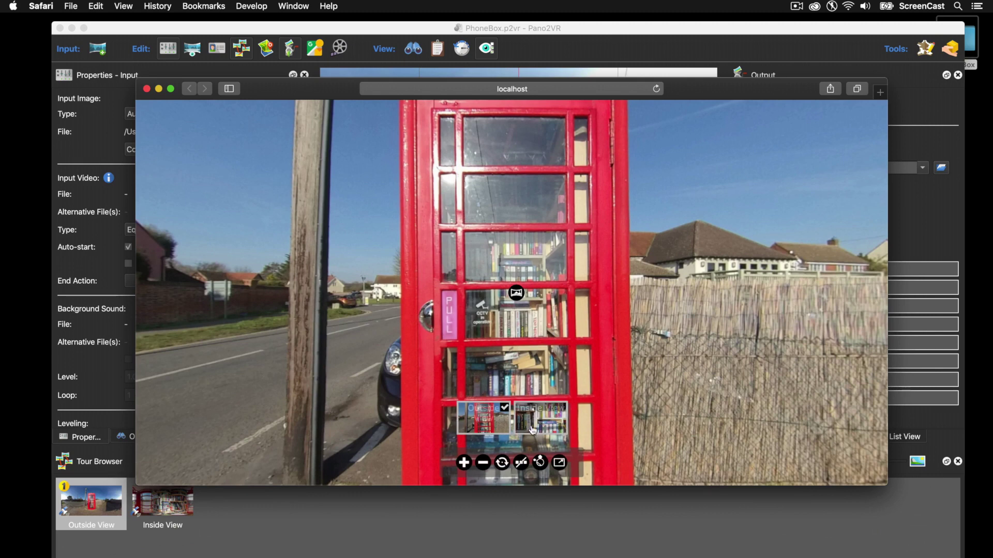
Turn off the skin's zoom and auto rotate buttons, then regenerate and overwrite the HTML5 output.
click(146, 88)
click(834, 192)
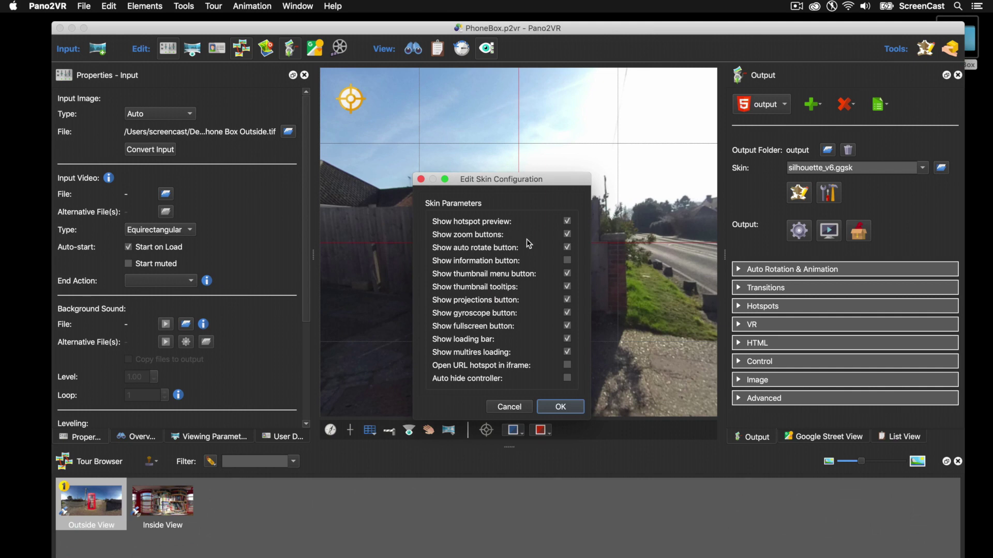
click(567, 234)
click(568, 248)
click(581, 406)
click(800, 231)
click(595, 317)
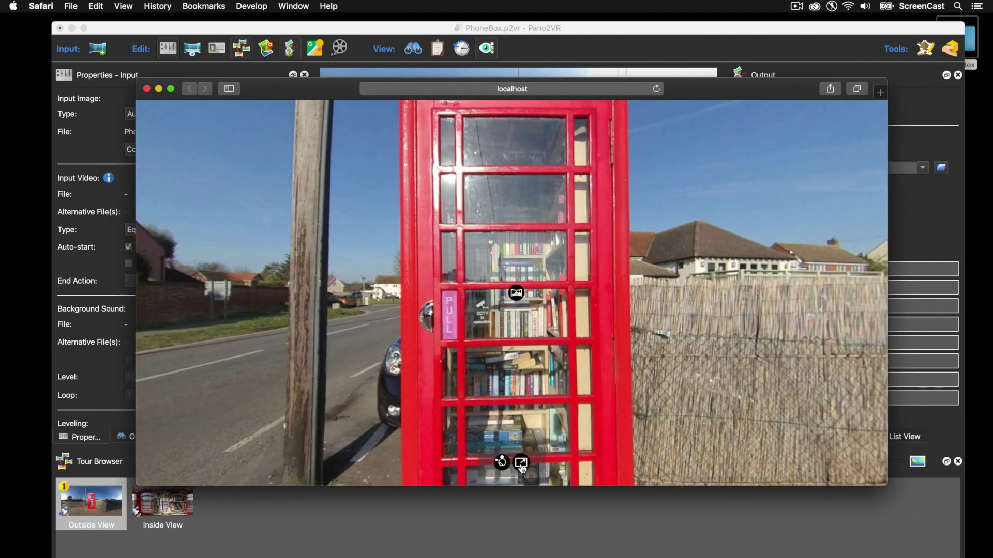
drag(552, 389, 586, 394)
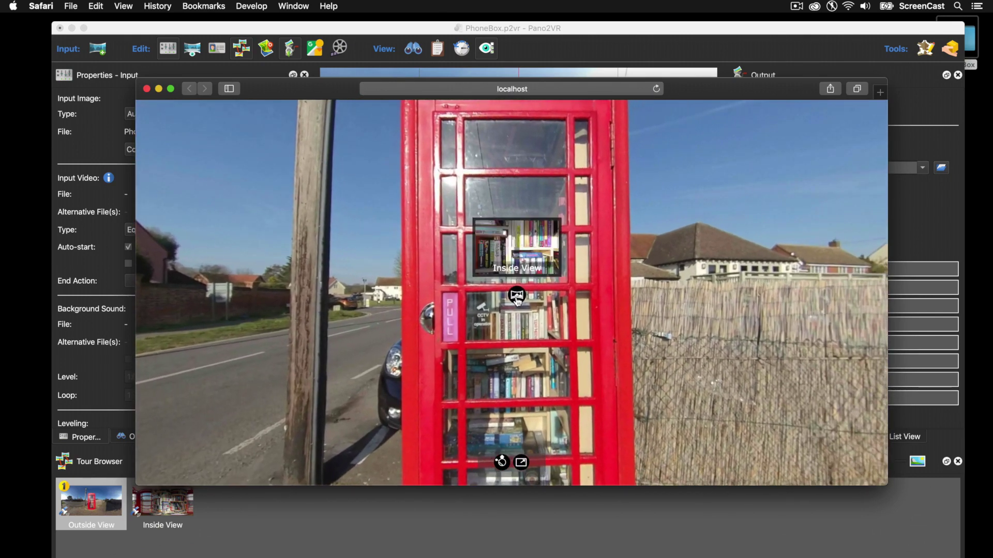
click(519, 295)
drag(525, 307, 630, 312)
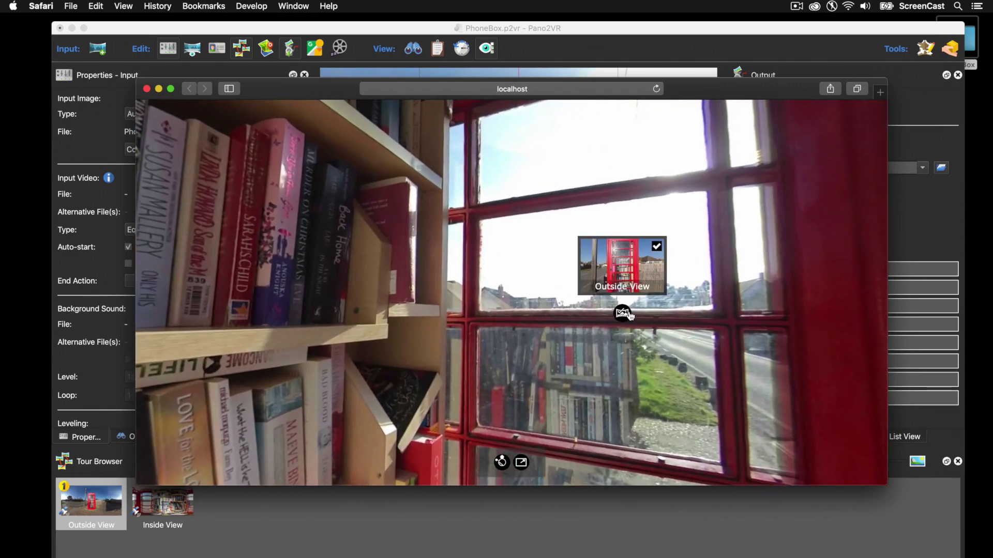
click(629, 312)
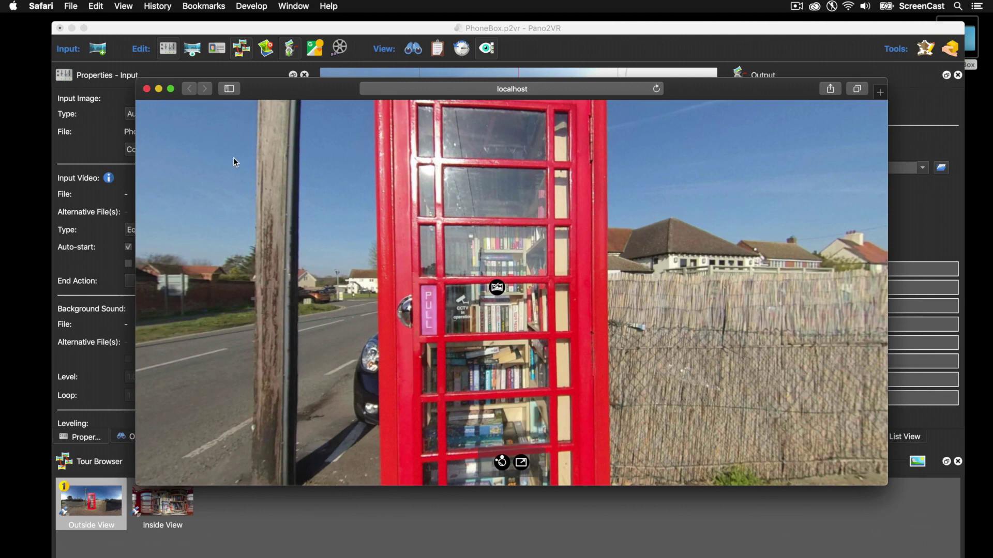
drag(233, 158, 256, 153)
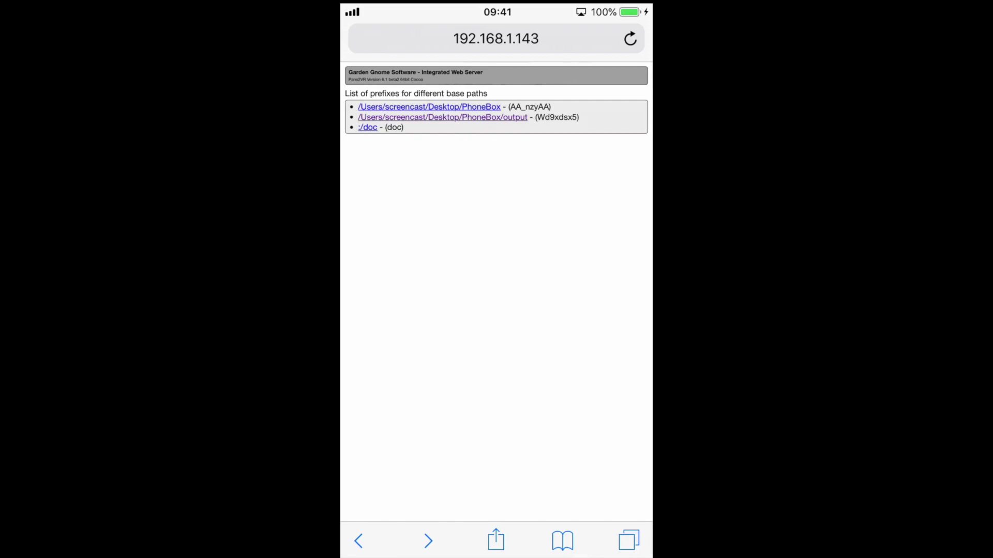
Open the PhoneBox/output folder and its index.html in the iPhone's Safari.
click(442, 117)
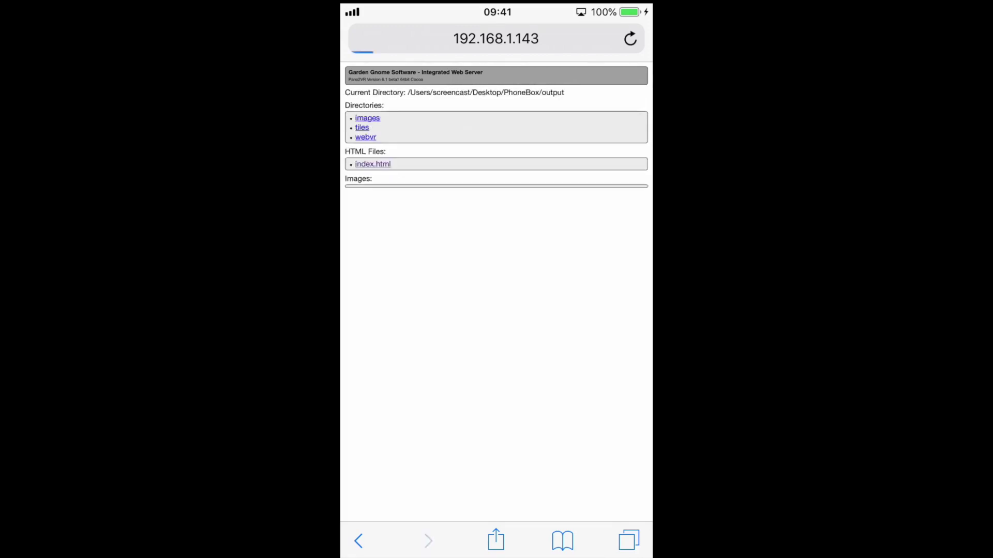
click(373, 164)
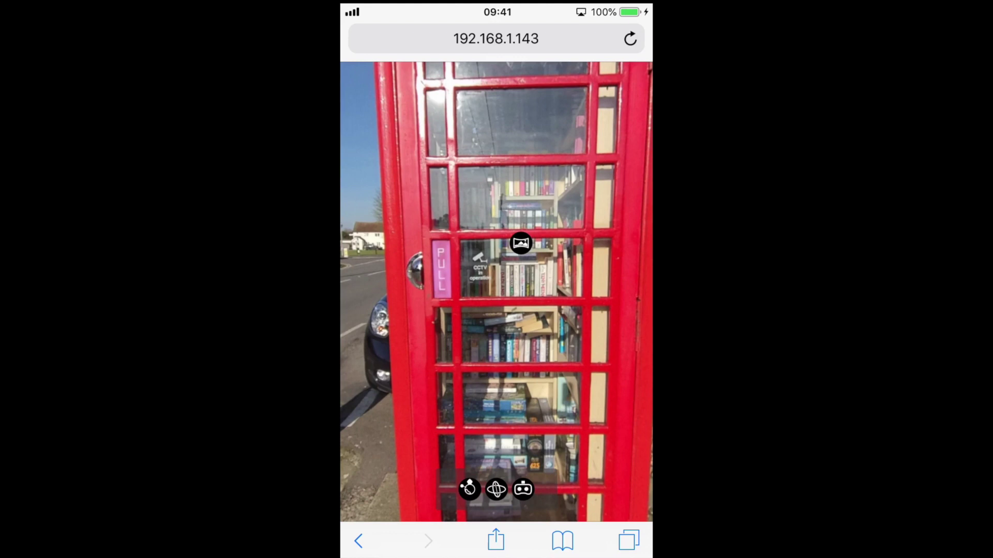
click(523, 489)
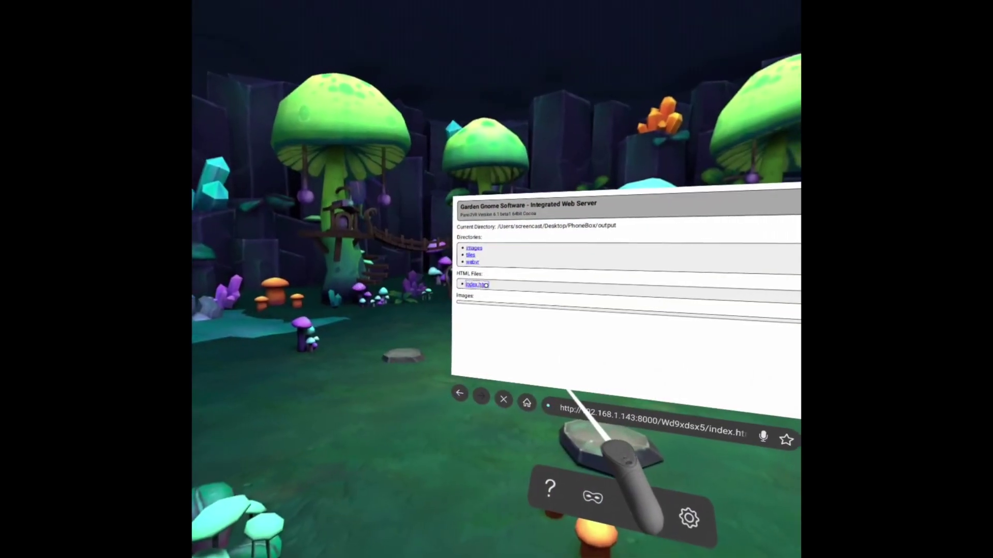
Open the tour's index.html in the headset browser and look toward the fence and phone box.
click(461, 283)
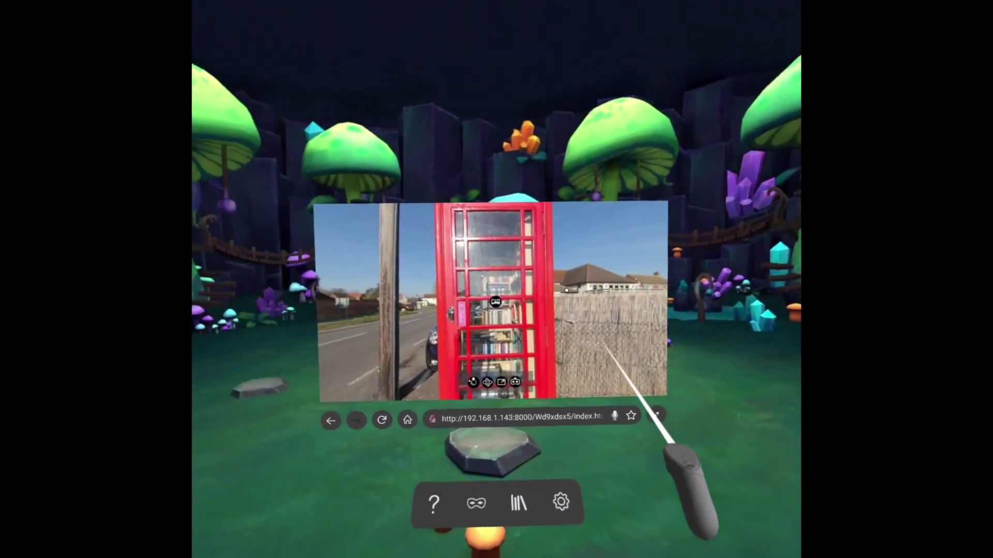
drag(632, 381, 631, 356)
drag(521, 310, 515, 339)
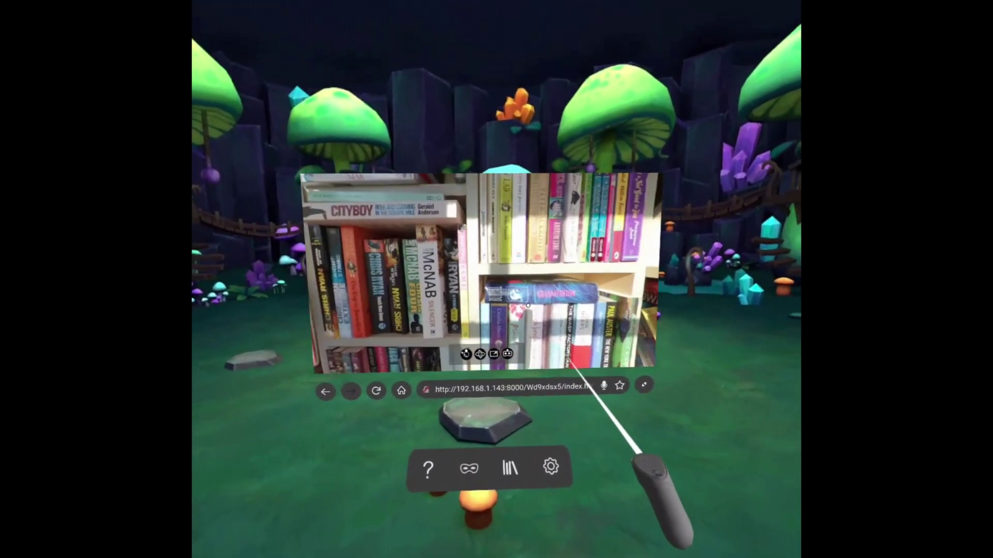
Turn the interior panorama toward the window and jump through the Outside View hotspot.
drag(528, 305, 386, 290)
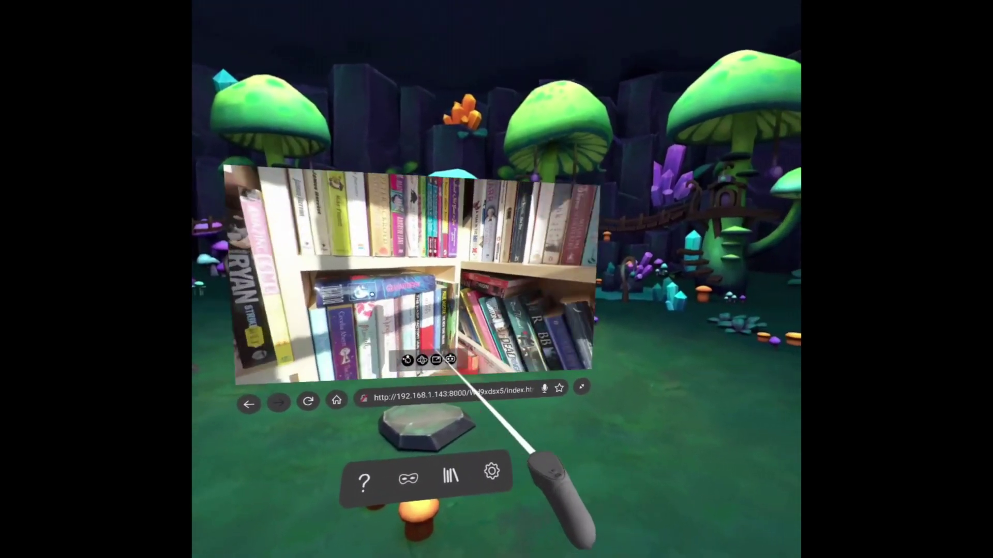
drag(453, 368, 522, 386)
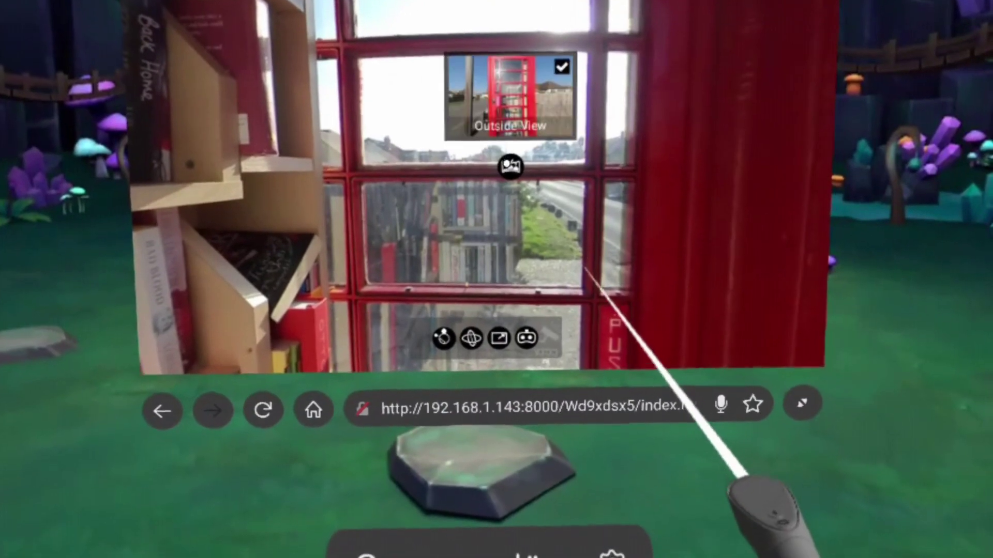
click(511, 167)
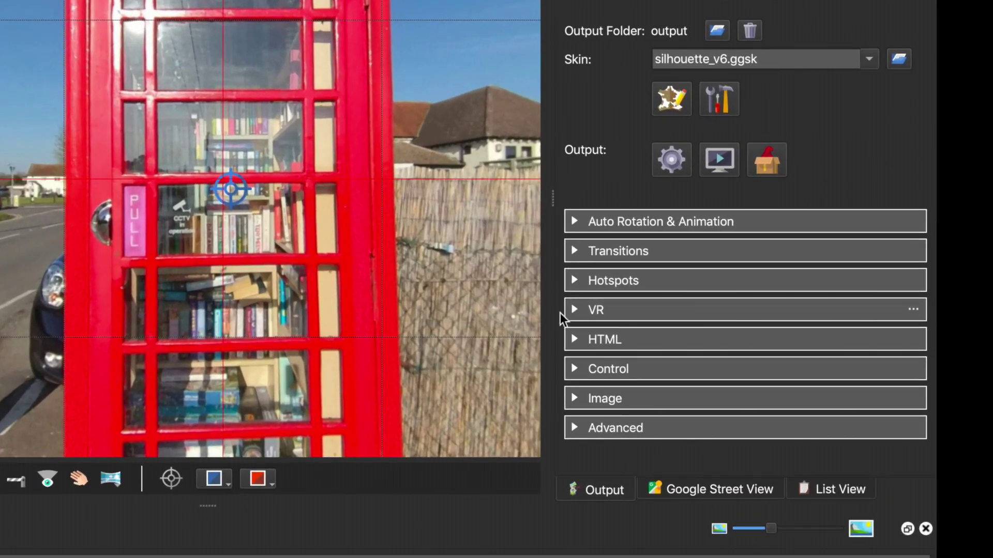
Review the HTML5 output's VR settings, set the skin to blank, and create a new skin.
click(573, 309)
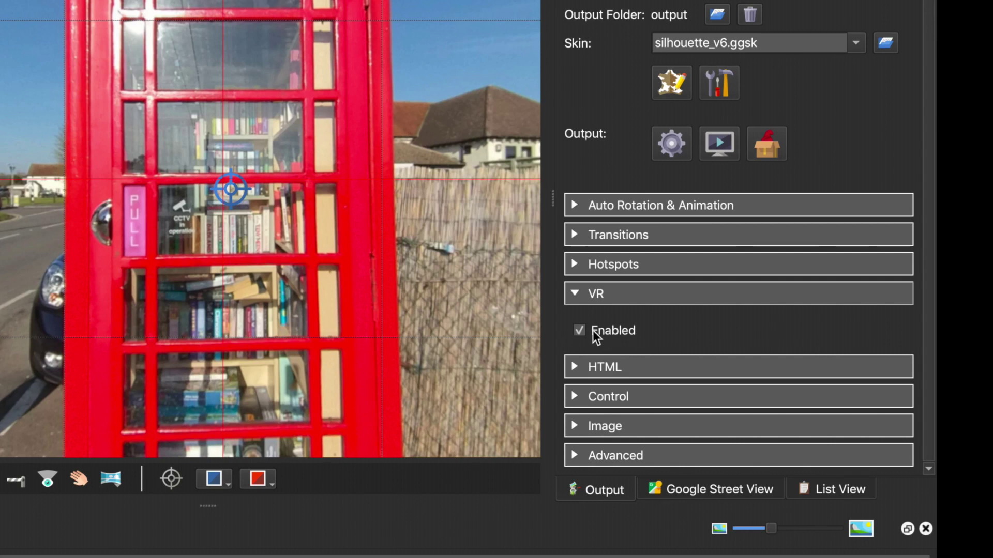
click(574, 295)
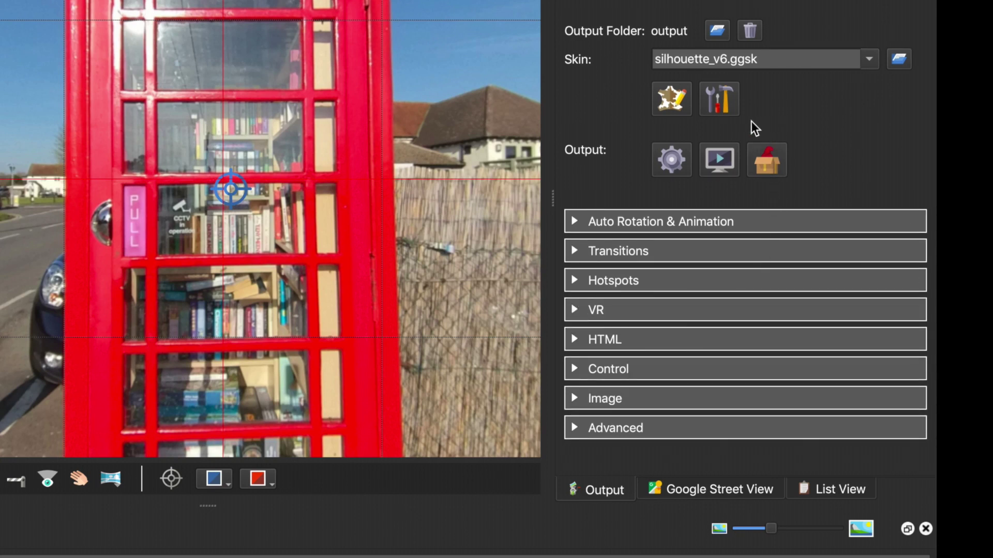
click(869, 60)
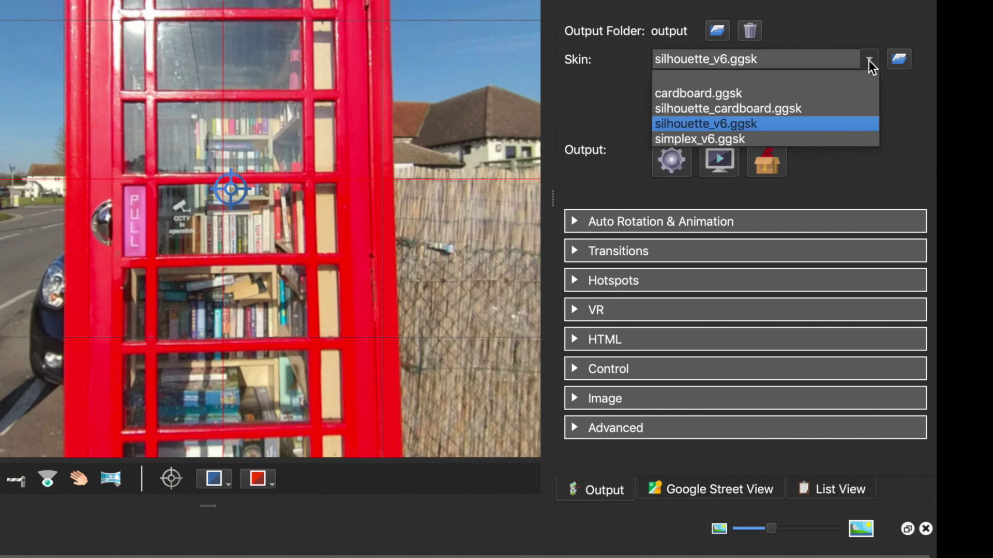
click(793, 79)
click(671, 99)
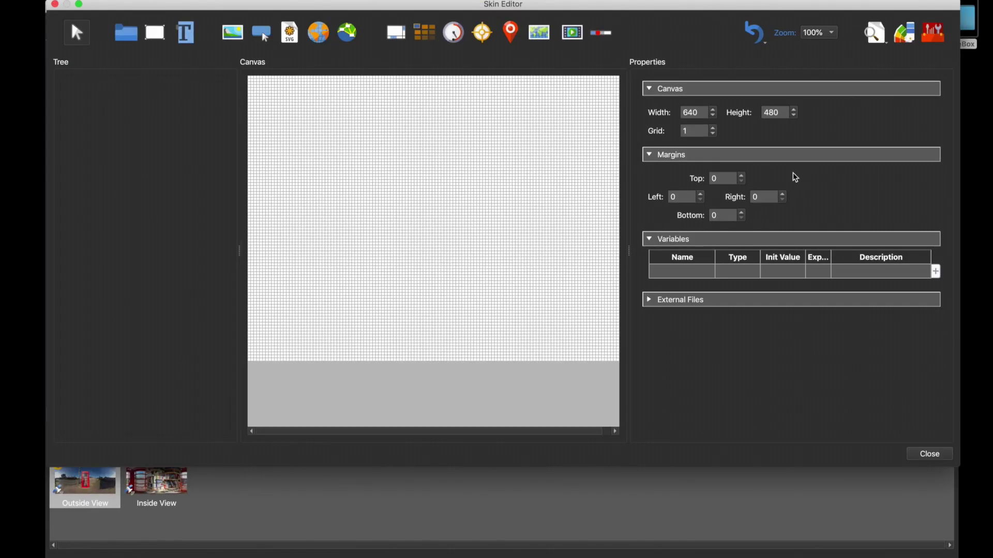
Insert the Enter VR Silhouette component from the Components Toolbox into the new skin.
click(934, 32)
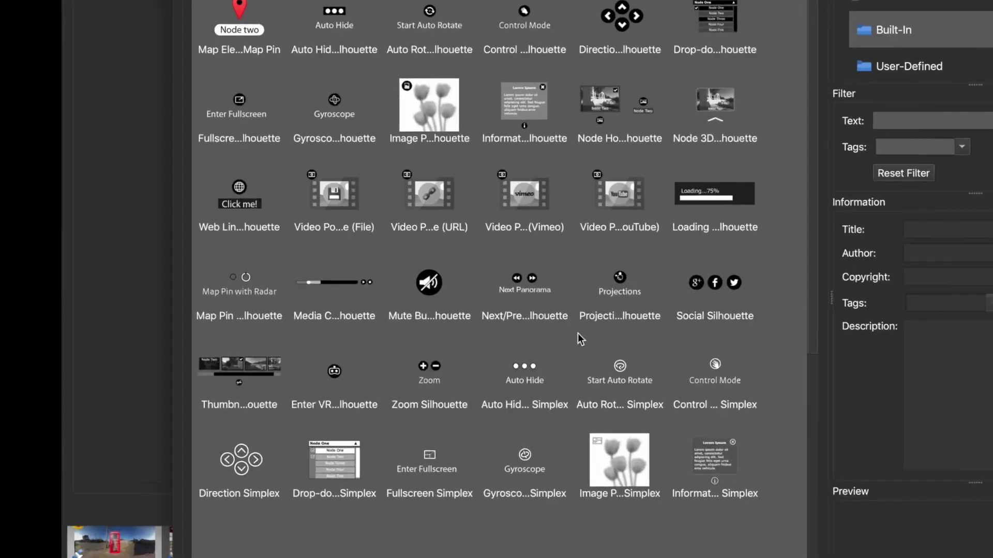
scroll(434, 331, down, 5)
scroll(435, 327, up, 5)
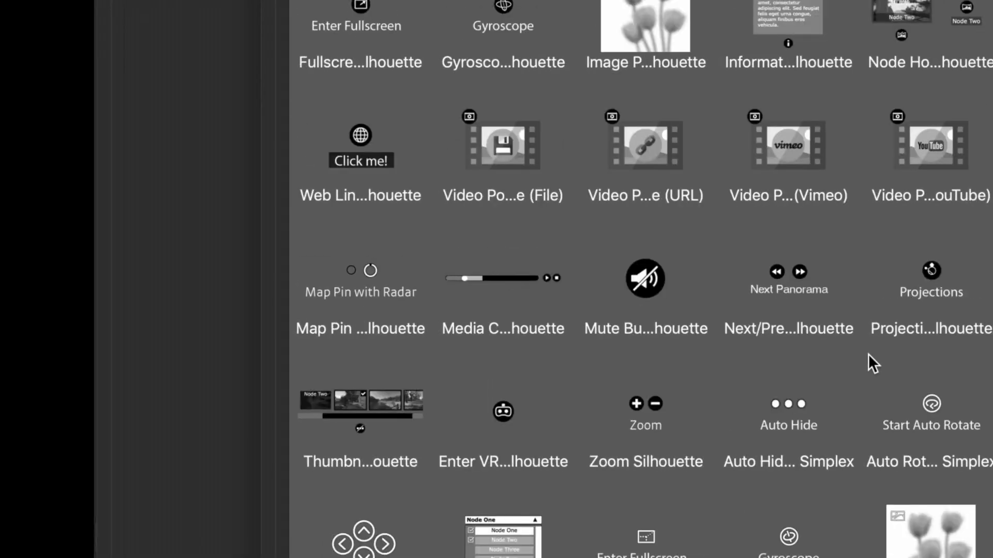
click(515, 420)
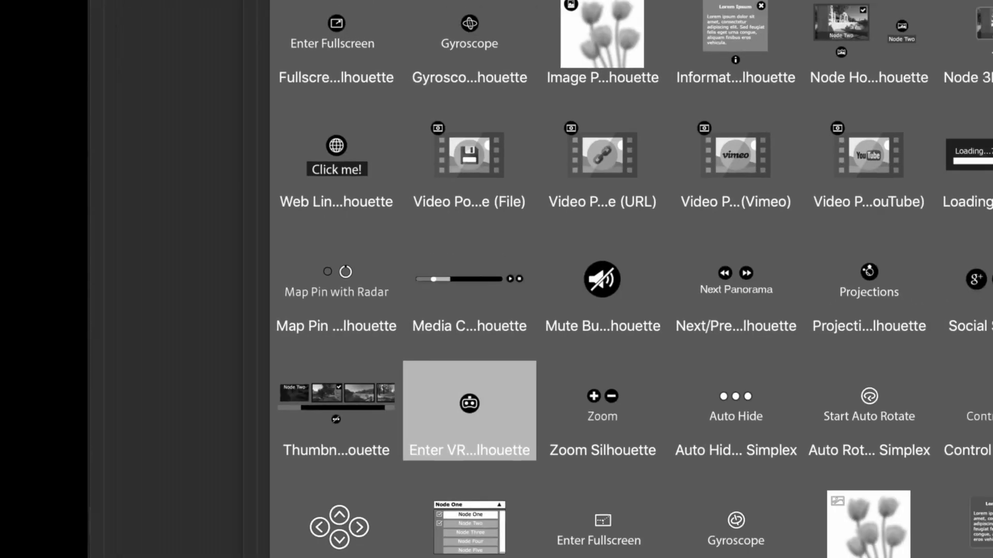
double_click(453, 406)
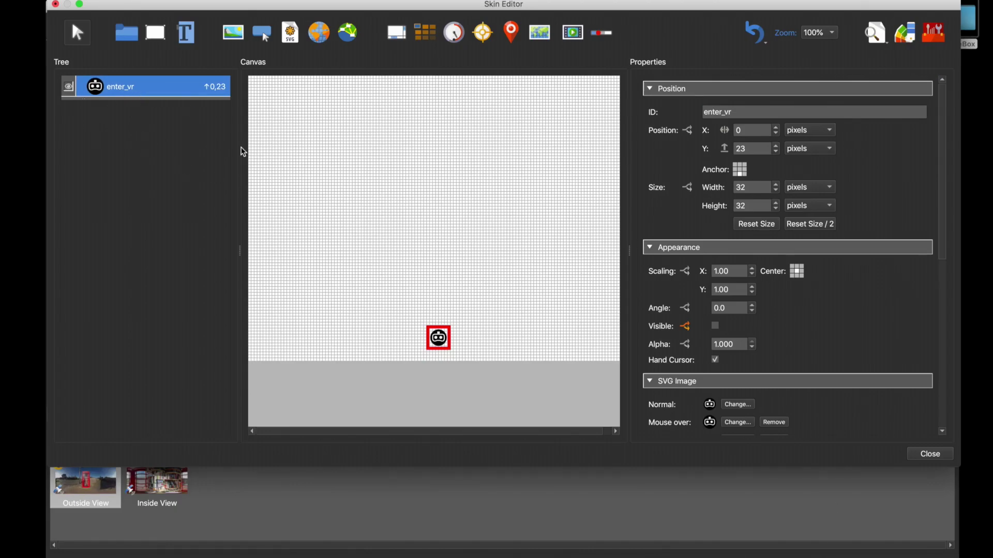
Make enter_vr visible only when the trigger Player > VR Available equals true.
scroll(855, 336, down, 3)
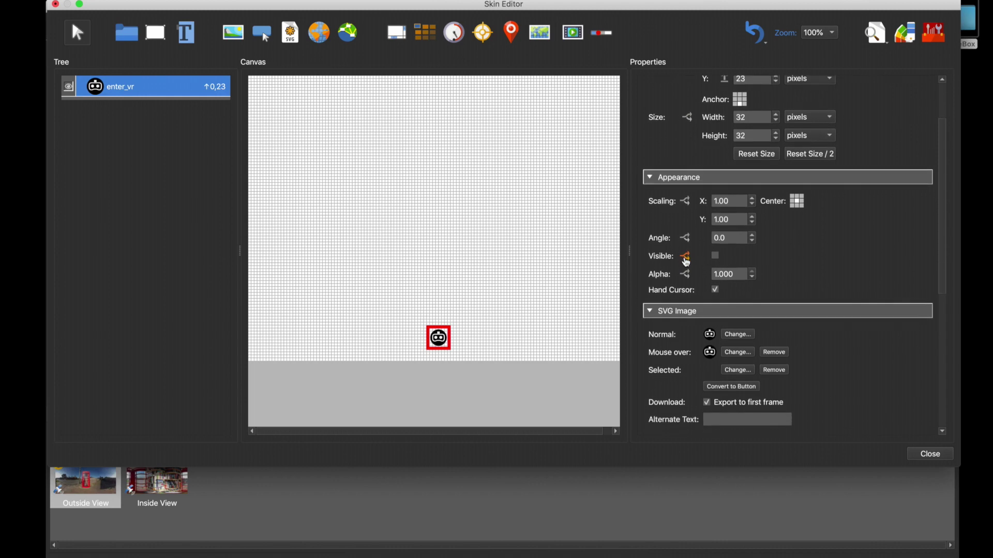
click(685, 257)
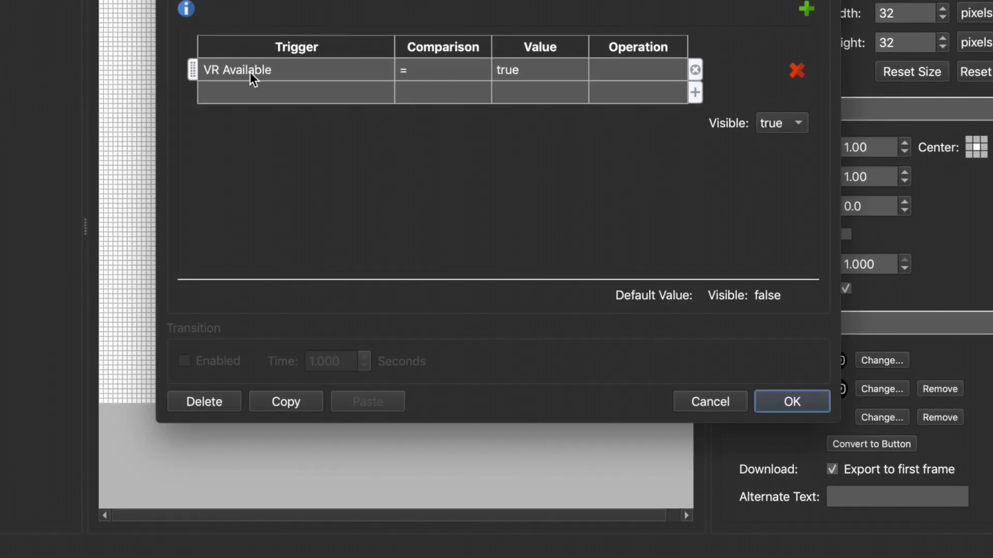
click(251, 72)
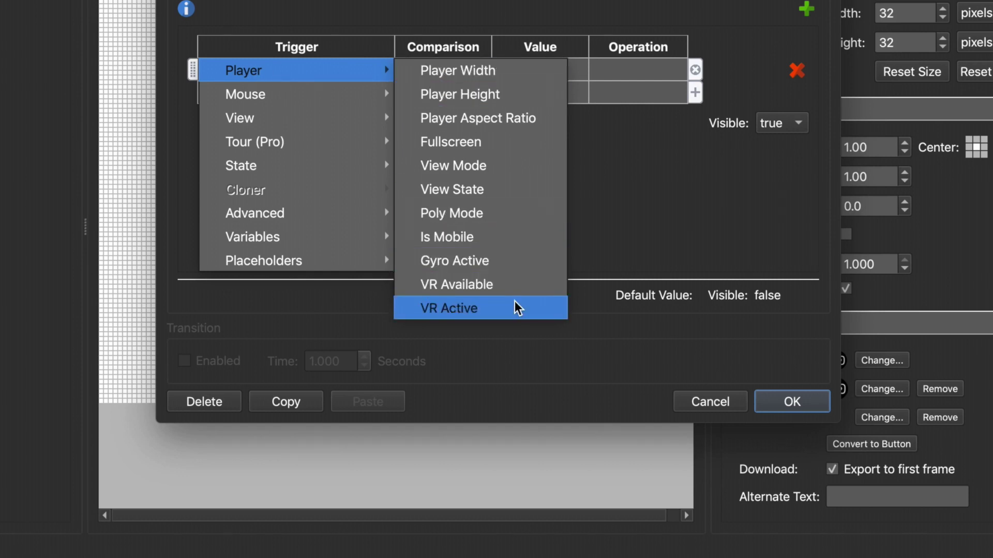
click(482, 284)
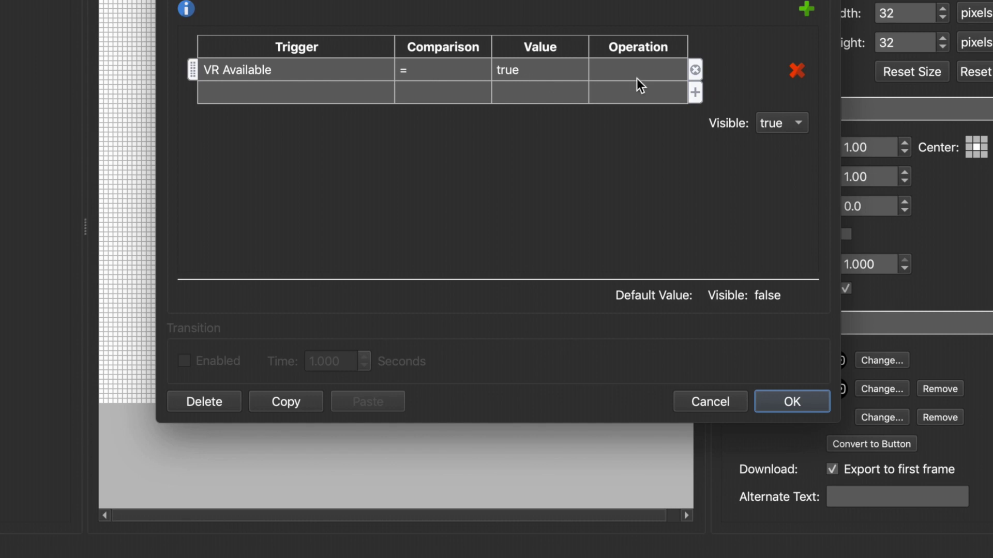
click(794, 404)
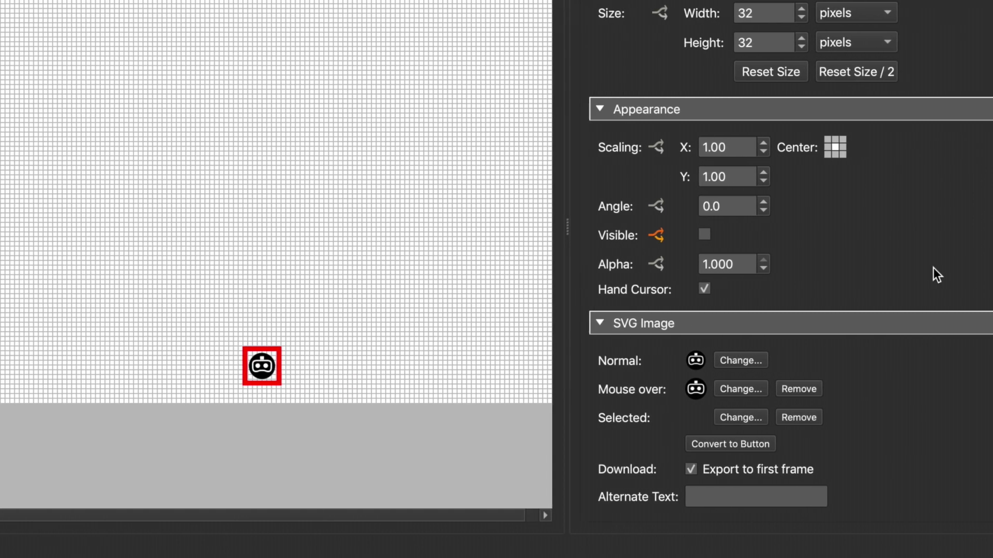
Confirm the enter_vr button's Mouse Click action is Fullscreen / VR with type Enter VR.
scroll(879, 269, down, 8)
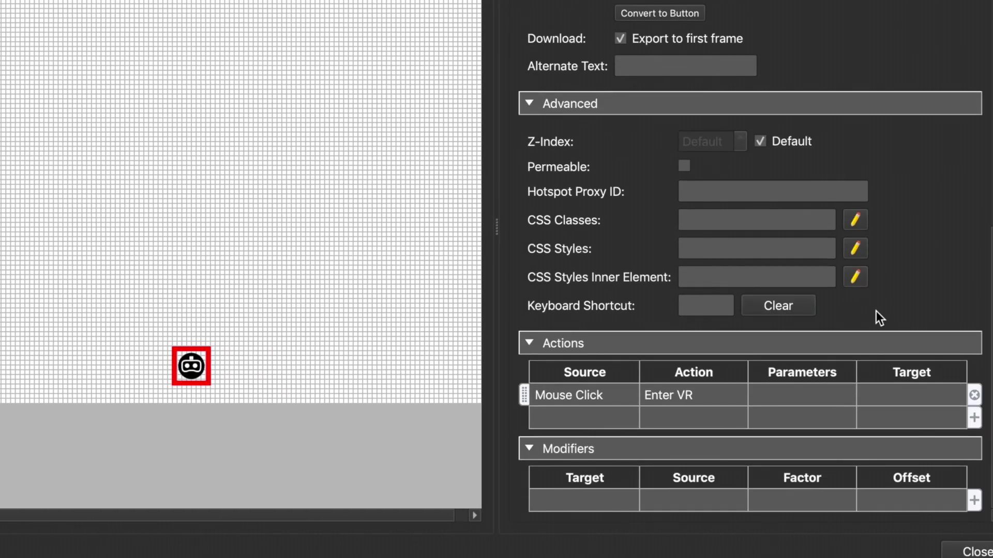
double_click(612, 395)
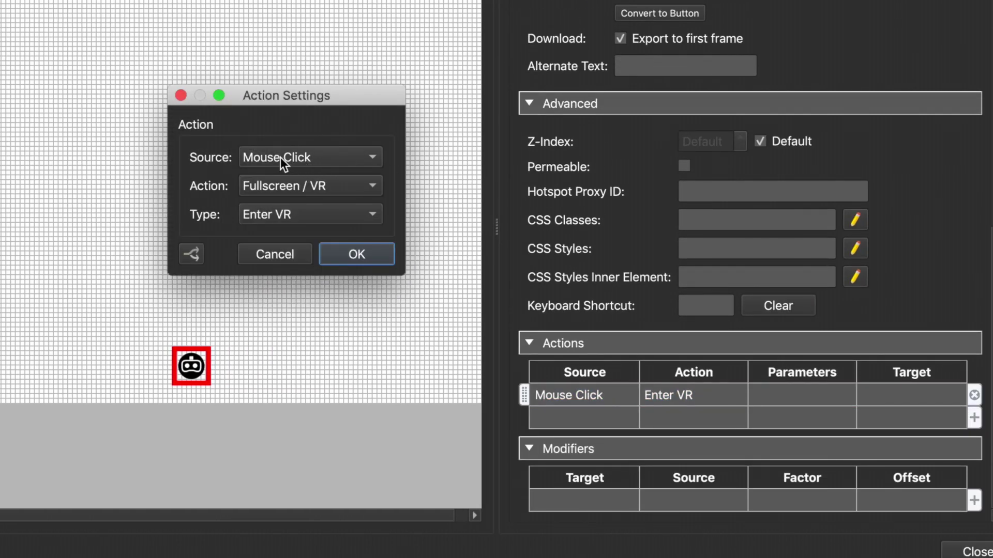
click(346, 185)
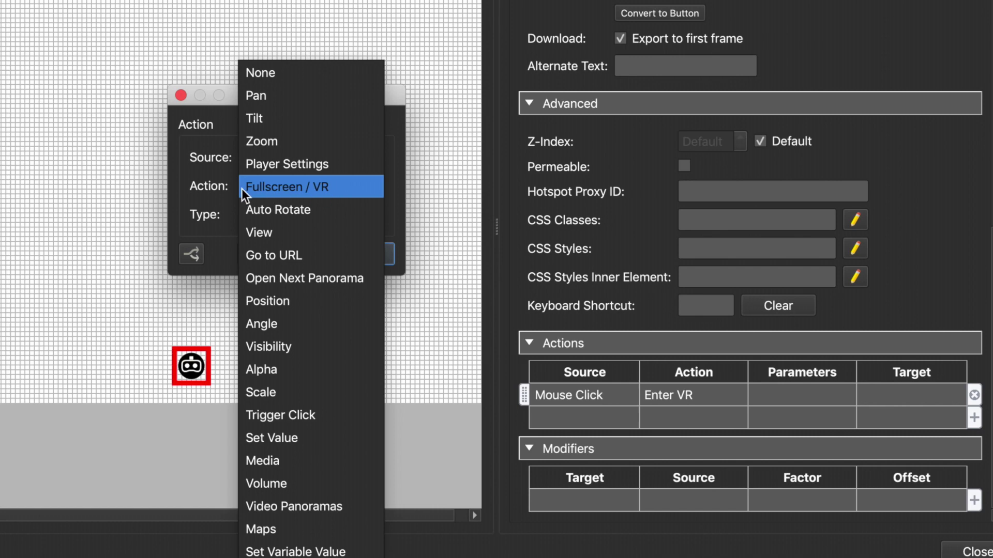
click(350, 188)
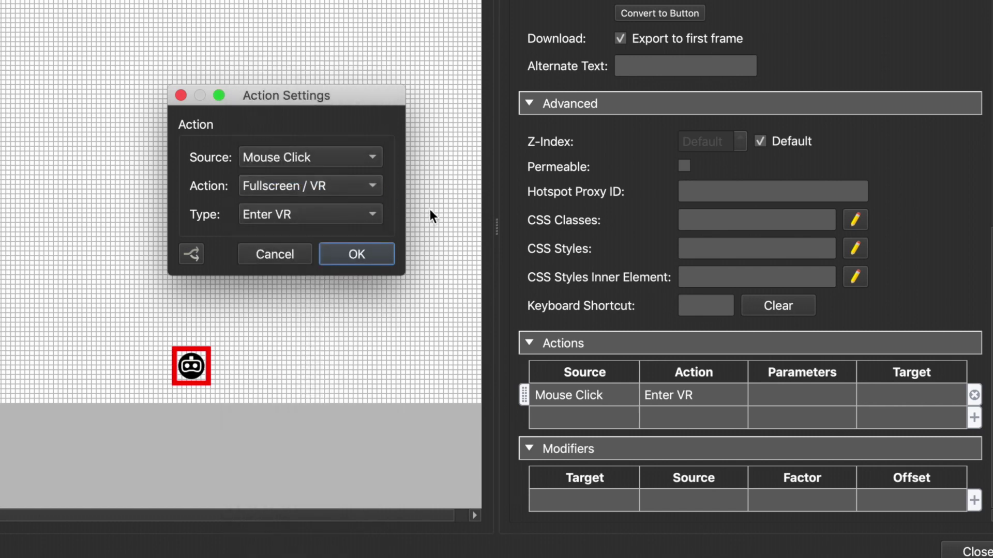
click(332, 209)
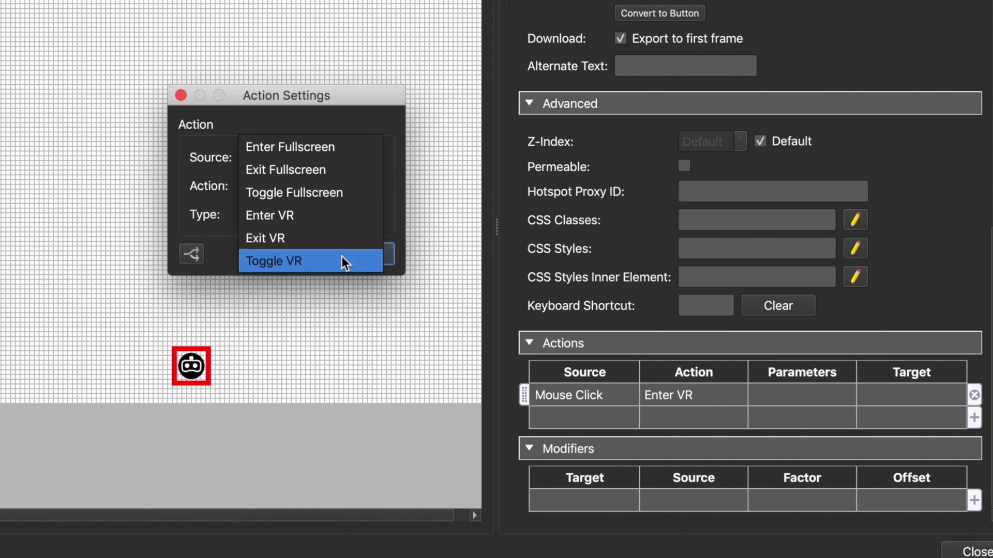
click(312, 214)
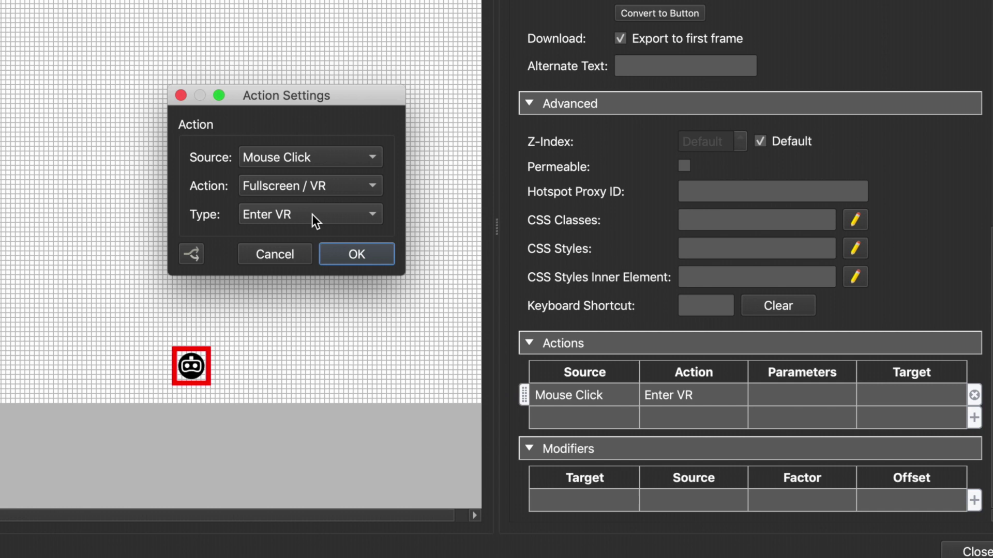
Confirm the Action Settings, keeping Mouse Click → Enter VR on the enter_vr button.
click(370, 253)
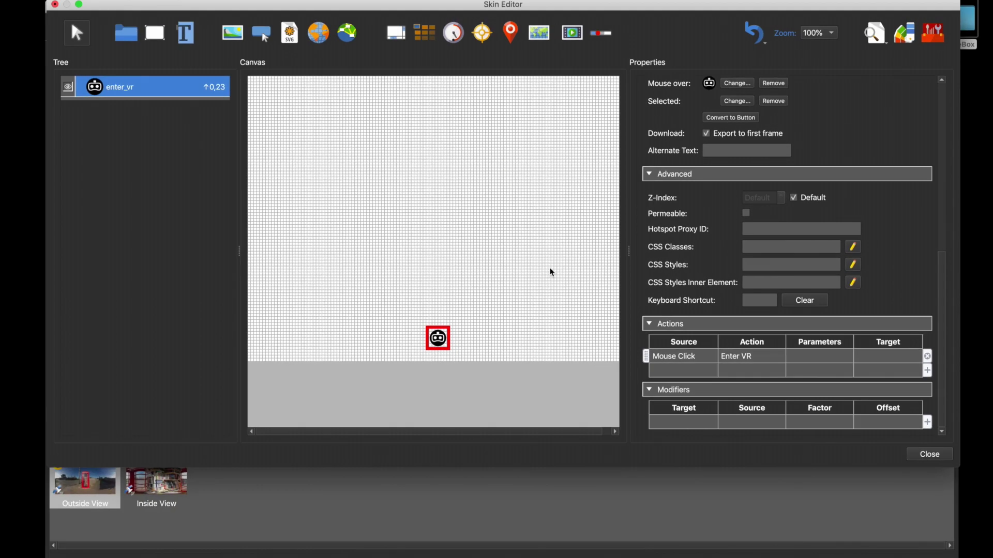